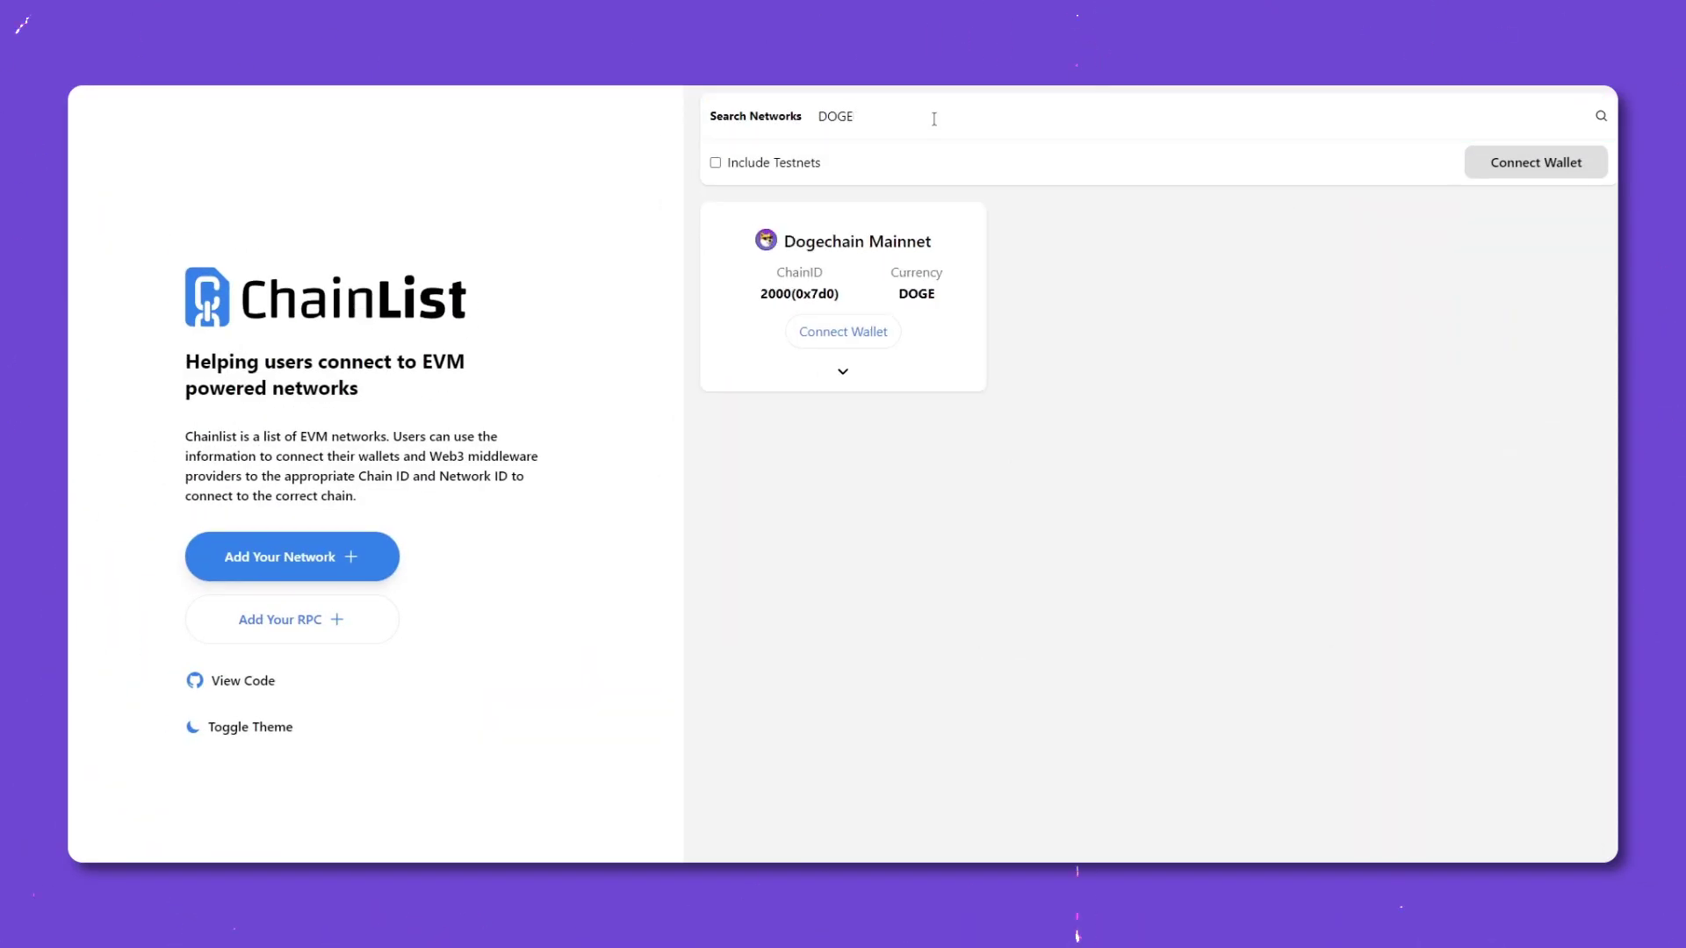
Connect MetaMask to ChainList for Dogechain Mainnet, approving the account in the popup
{"action": "left_click", "coordinate": [843, 331]}
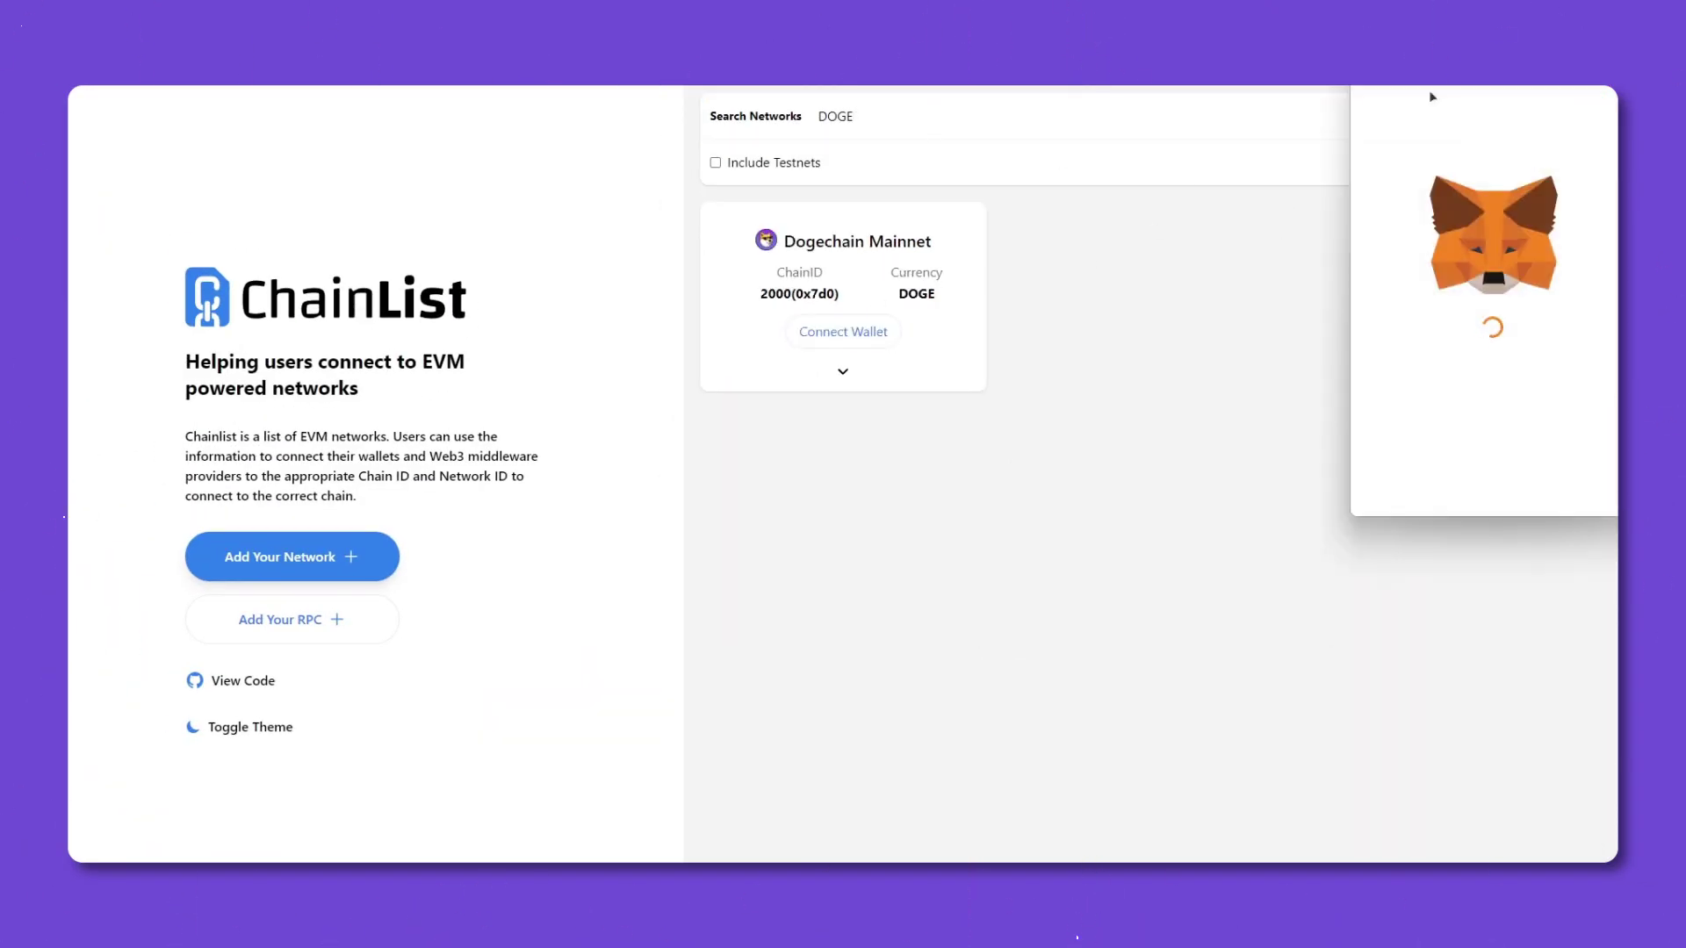
{"action": "left_click_drag", "start_coordinate": [1170, 148], "coordinate": [848, 215]}
{"action": "left_click", "coordinate": [926, 674]}
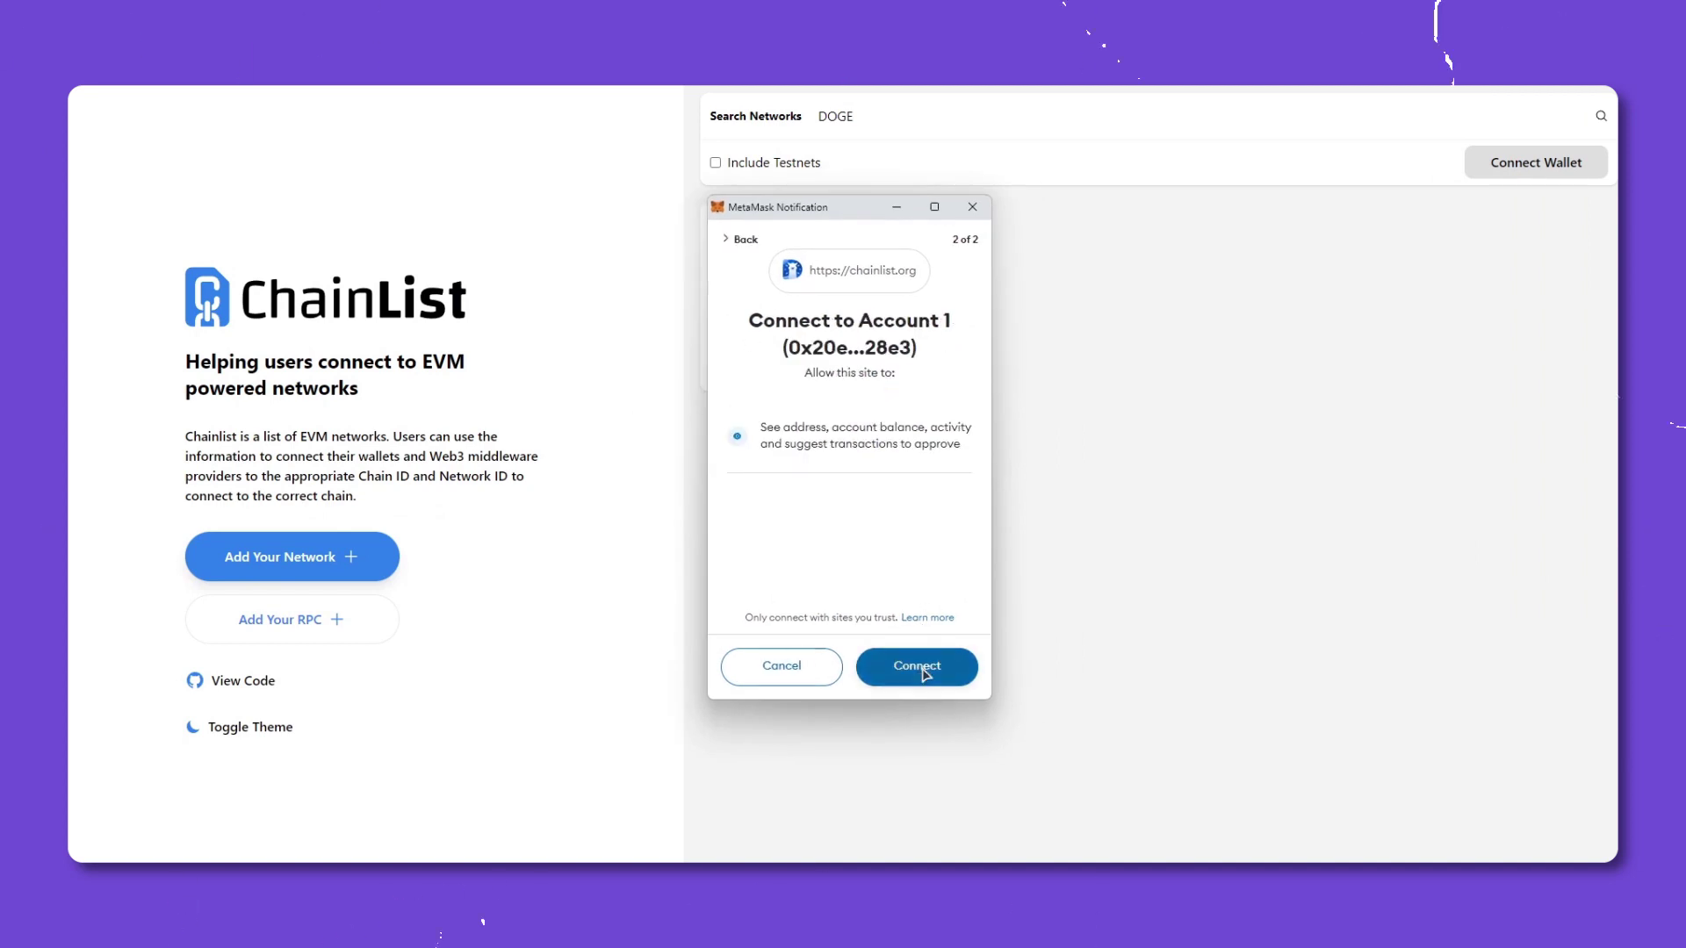
{"action": "left_click", "coordinate": [913, 670]}
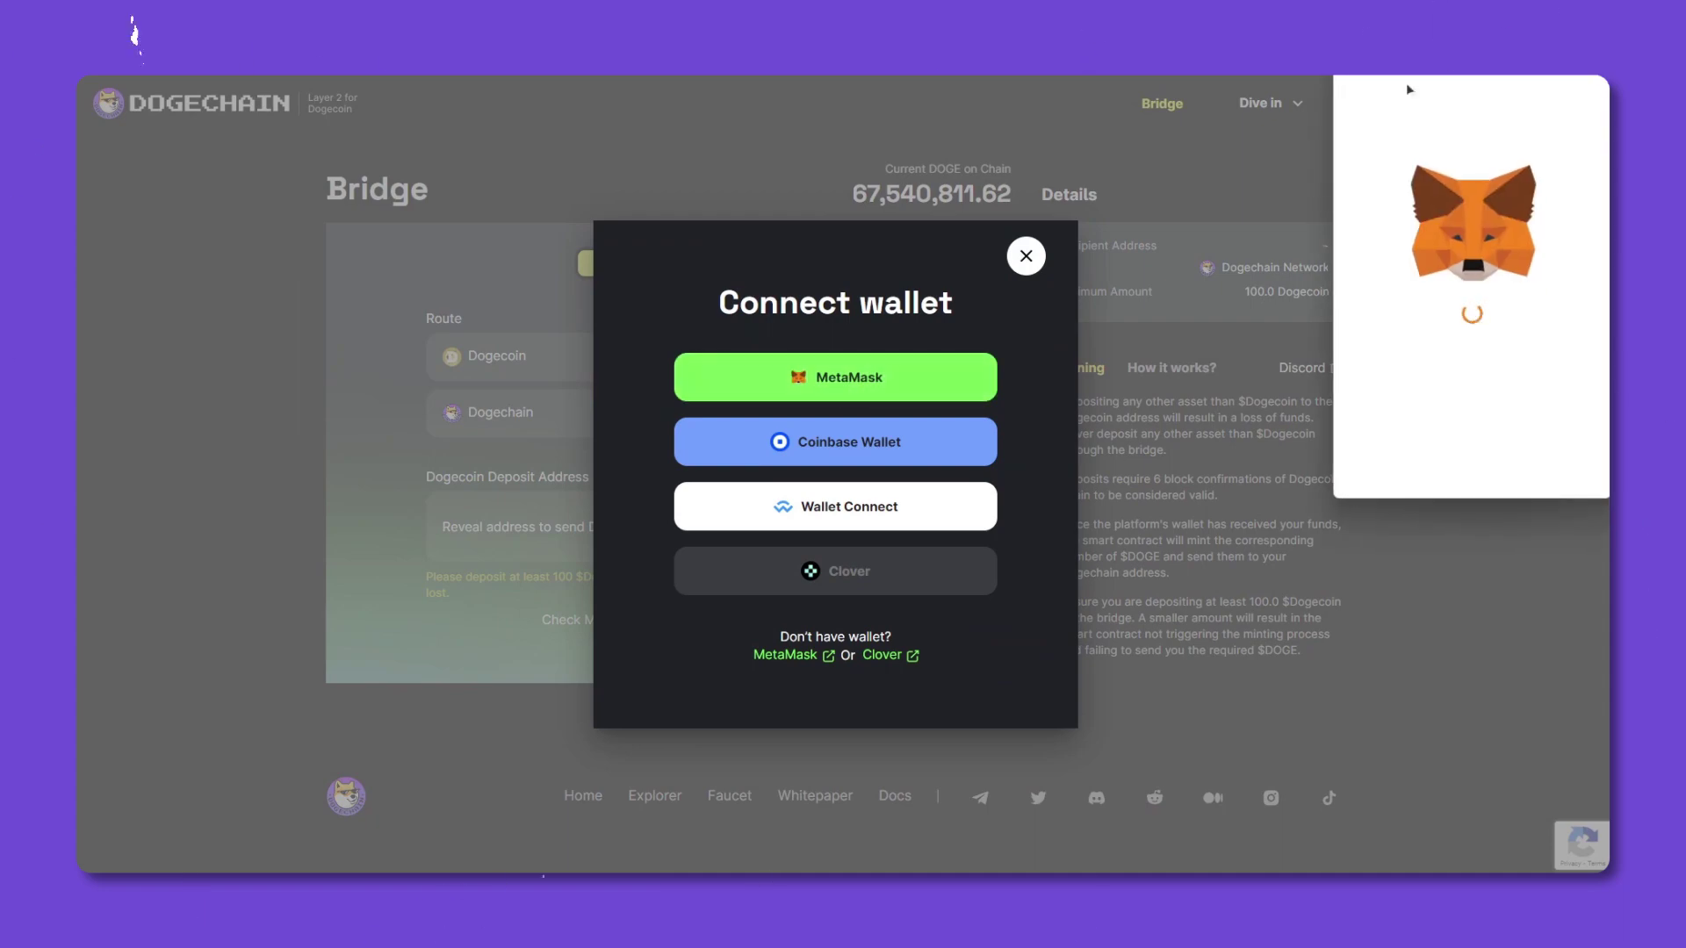
Connect and sign in with MetaMask on the bridge, then show the Dogecoin deposit address as a QR code
{"action": "left_click", "coordinate": [894, 660]}
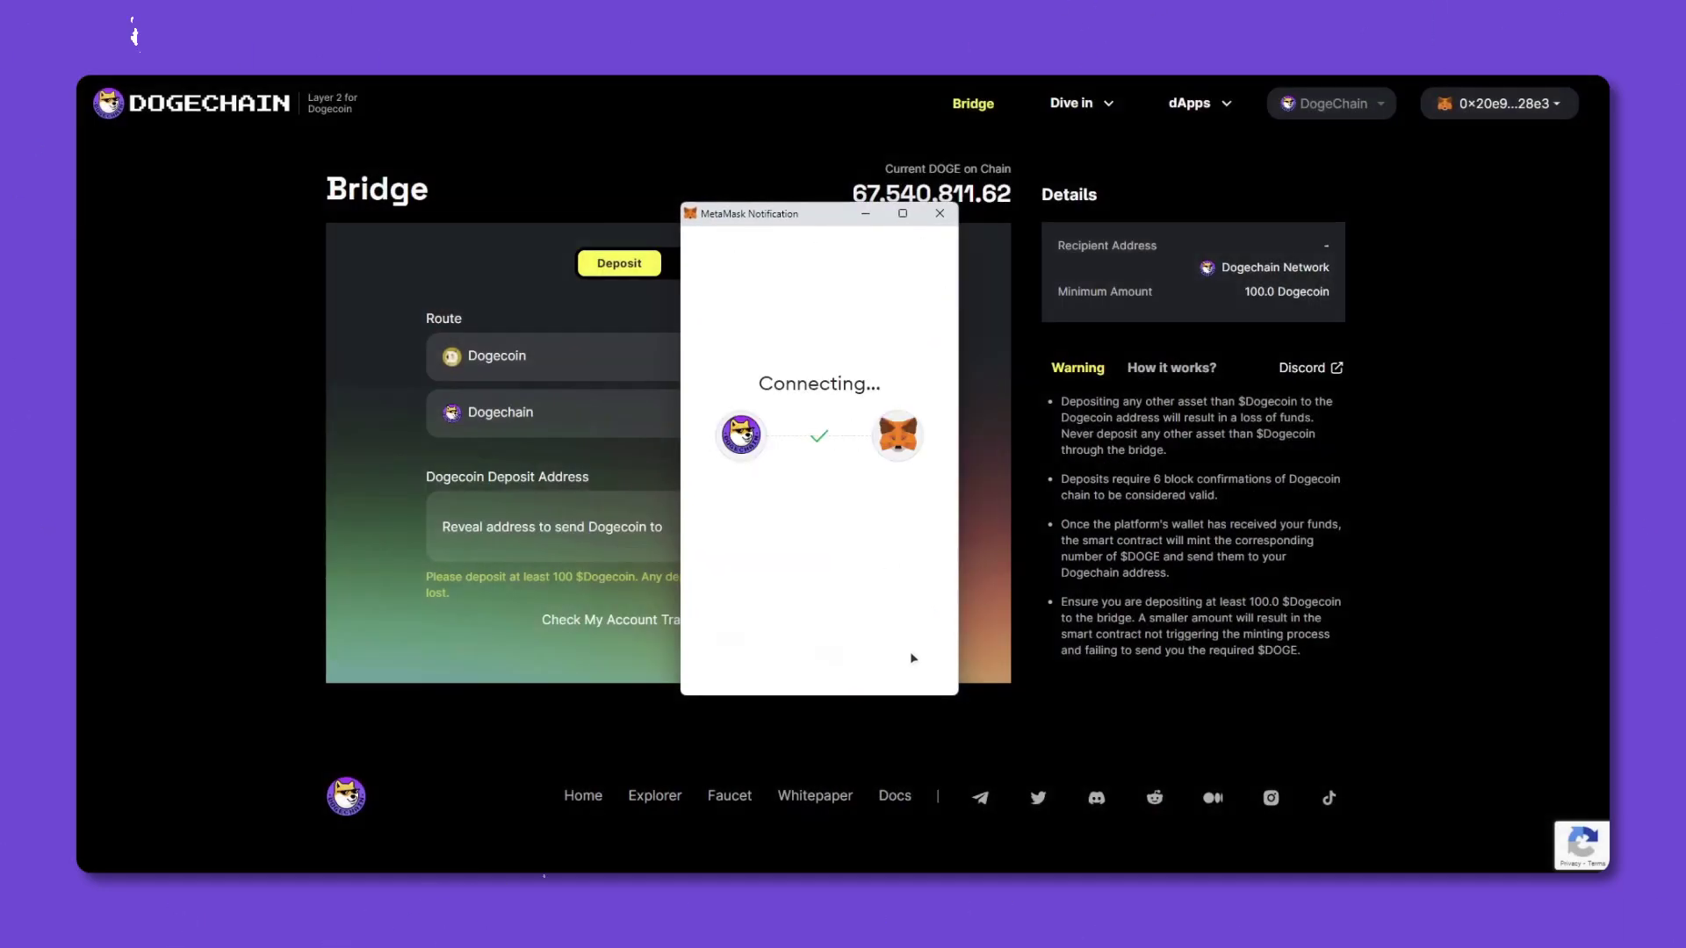
{"action": "left_click", "coordinate": [887, 665]}
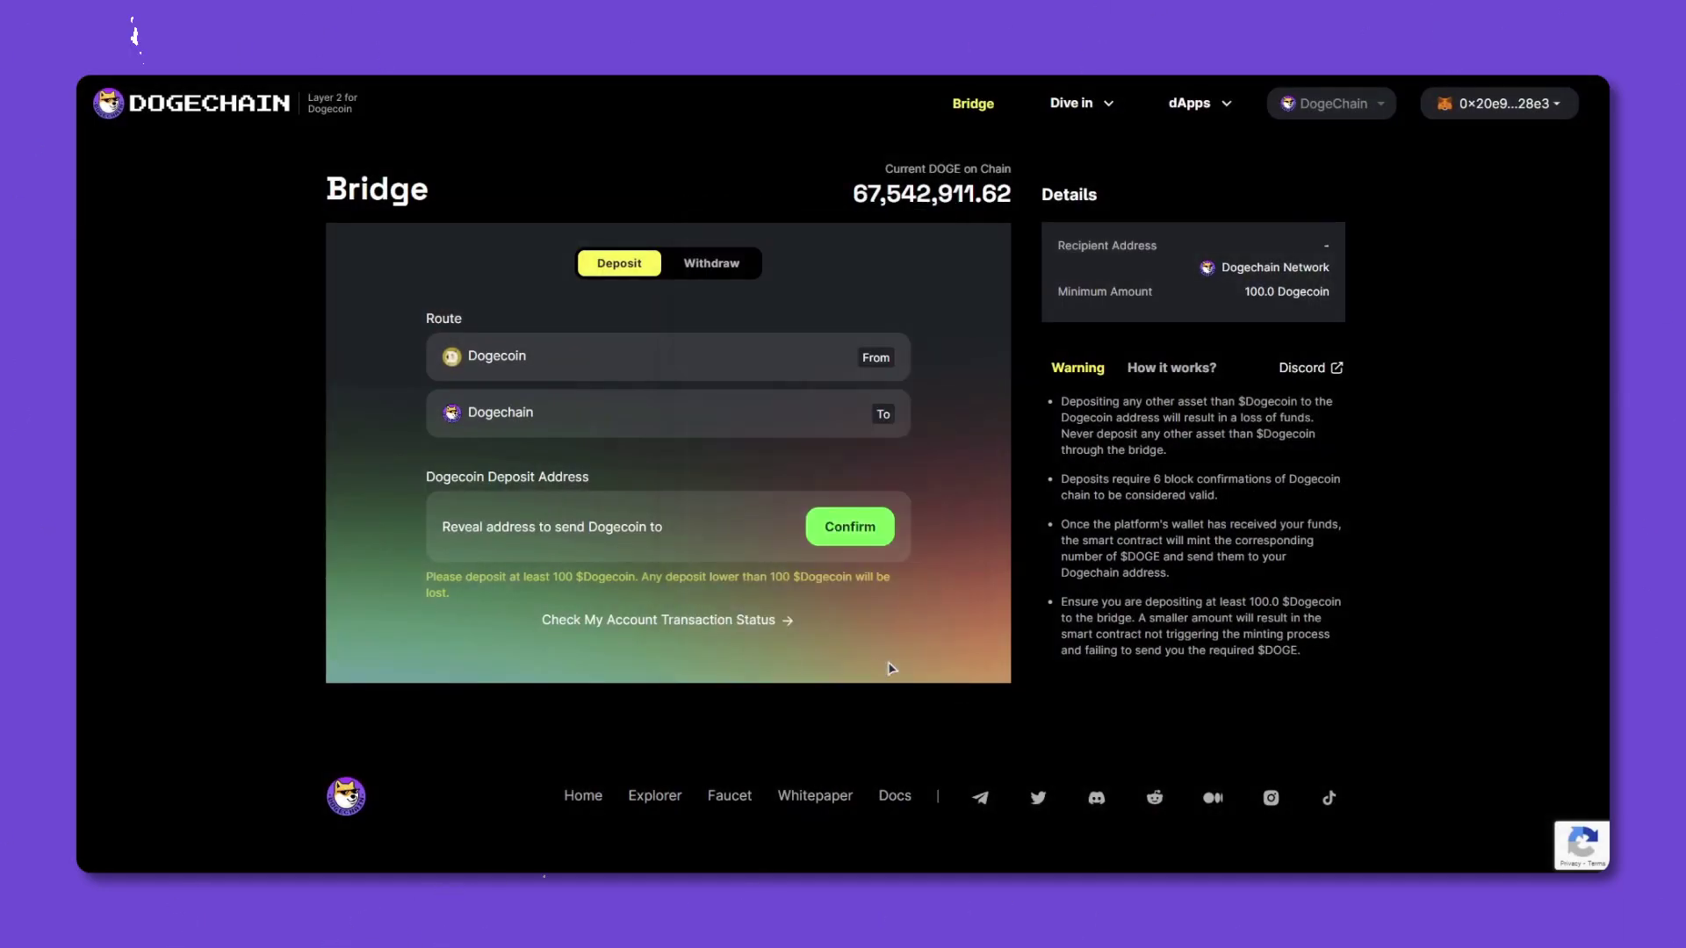
{"action": "left_click", "coordinate": [866, 532]}
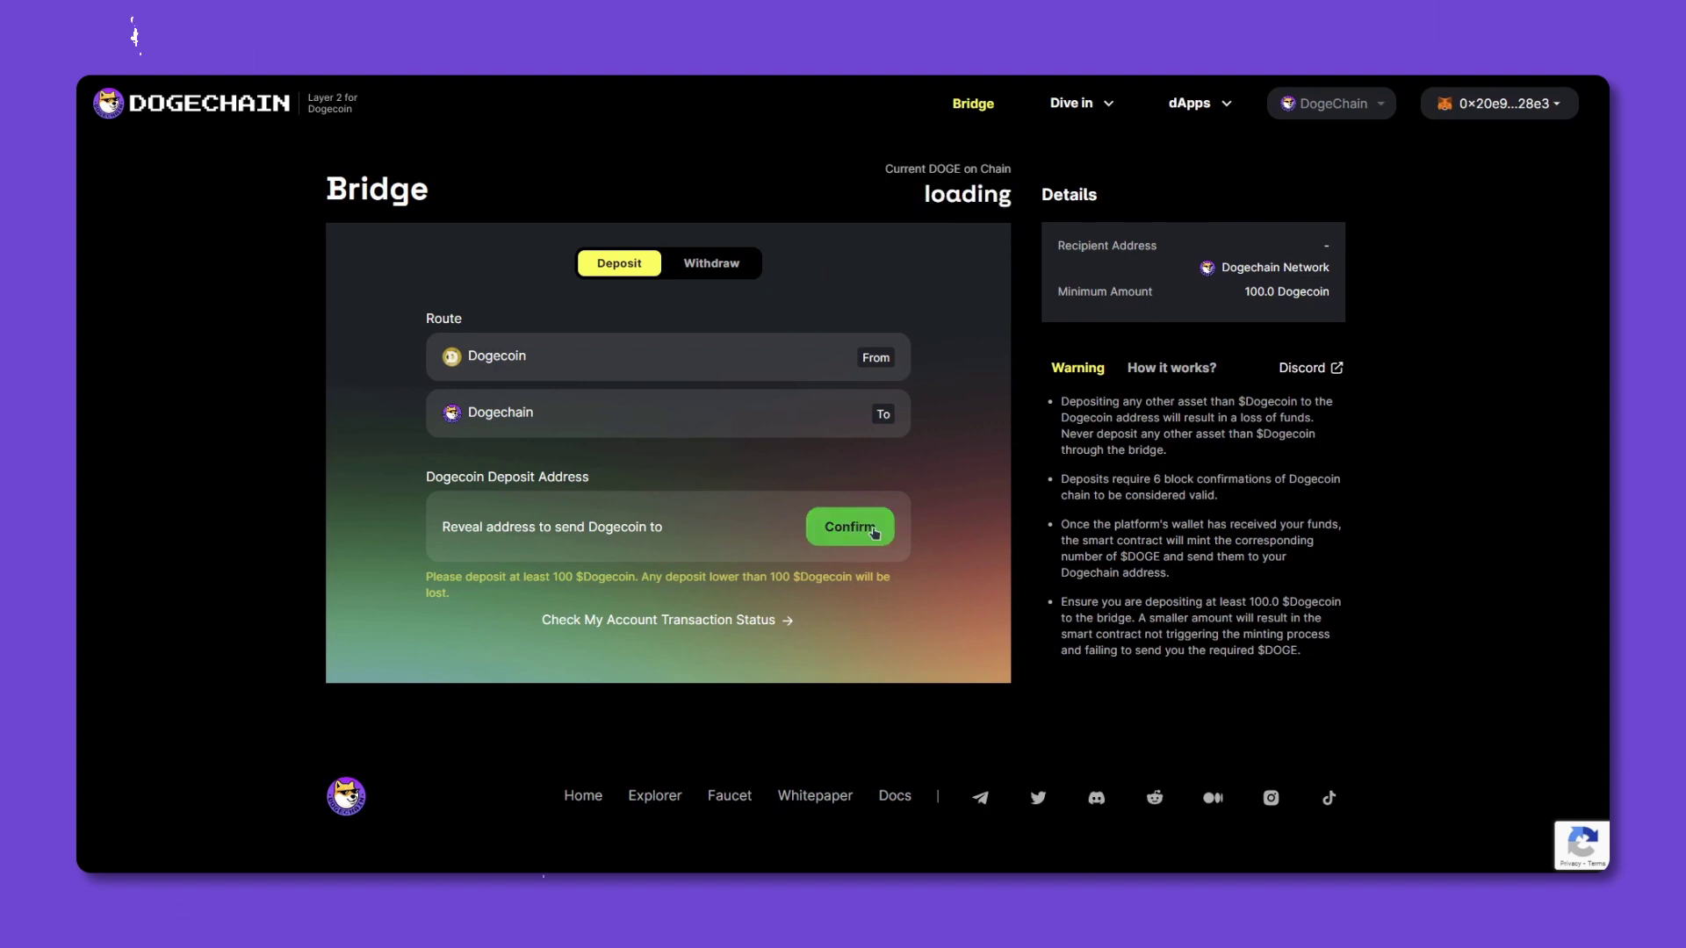
{"action": "left_click", "coordinate": [852, 529]}
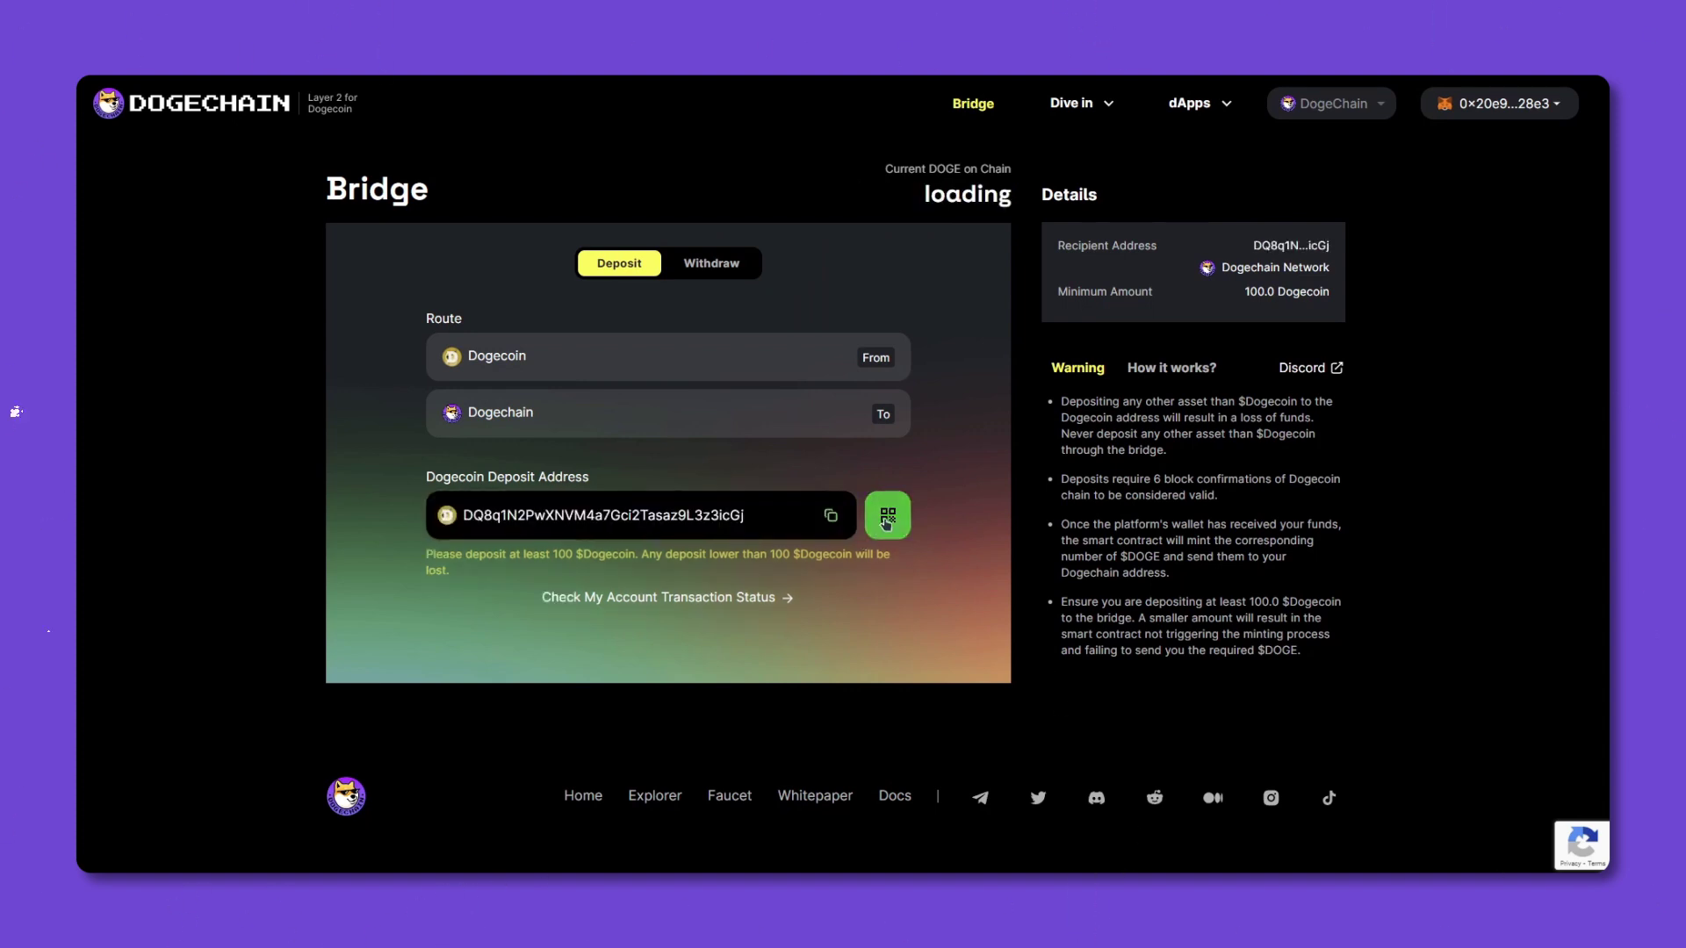
{"action": "left_click", "coordinate": [888, 516]}
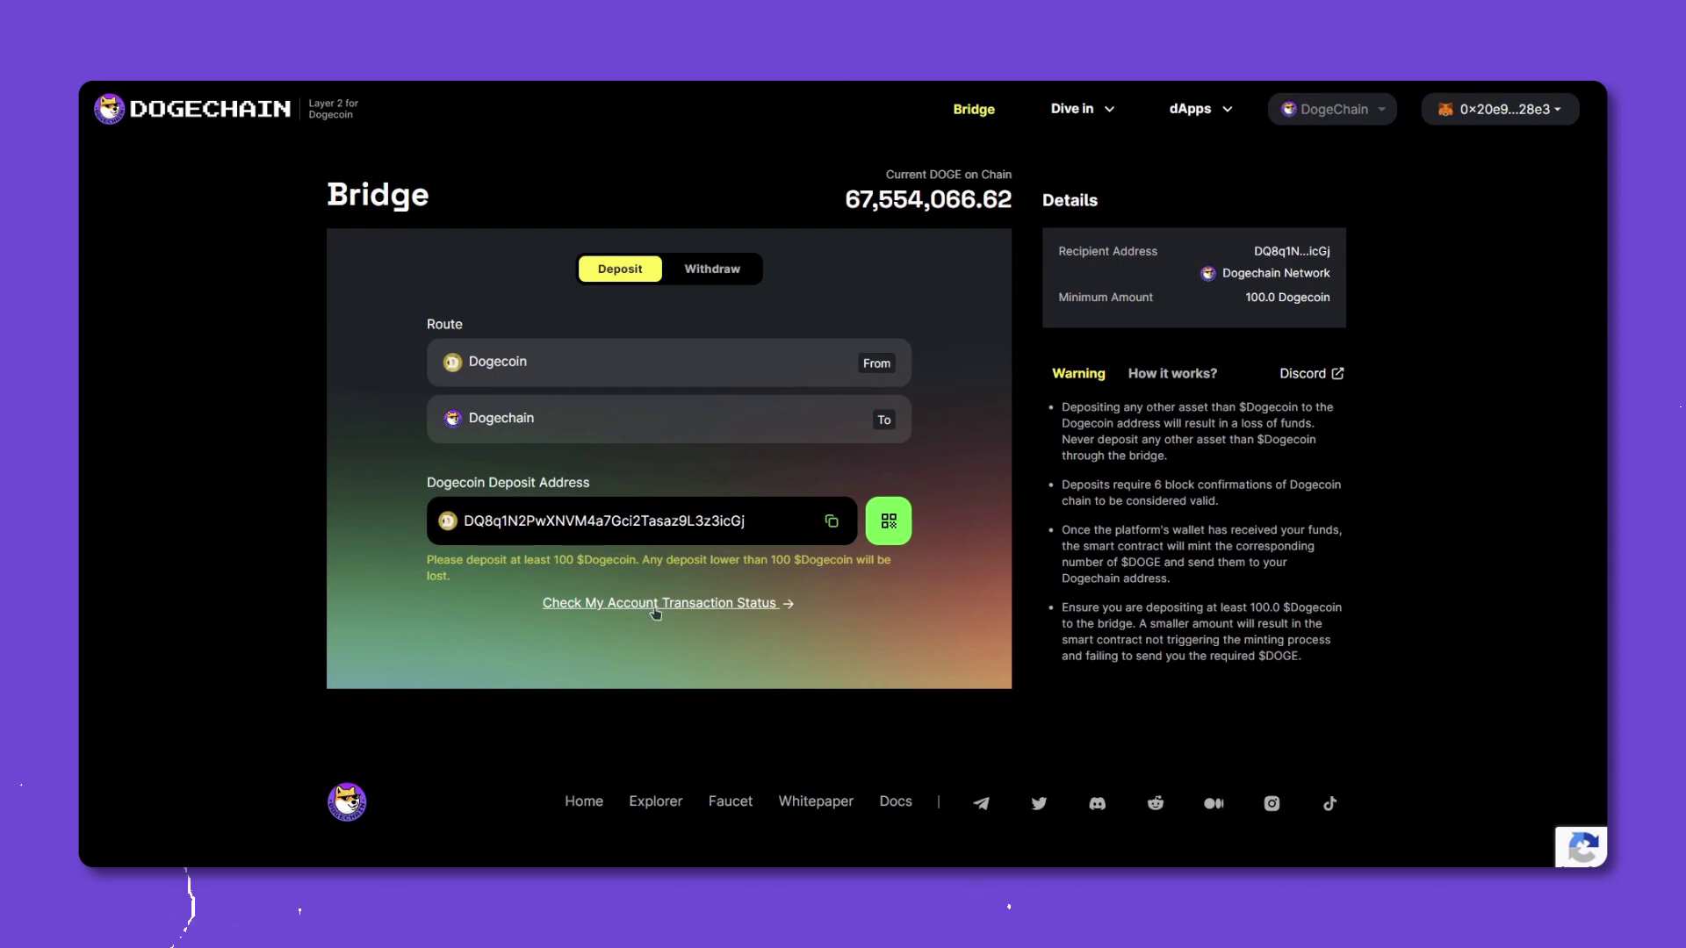
Check the account transaction status to see the pending 146.00 DOGE deposit
{"action": "left_click", "coordinate": [665, 603]}
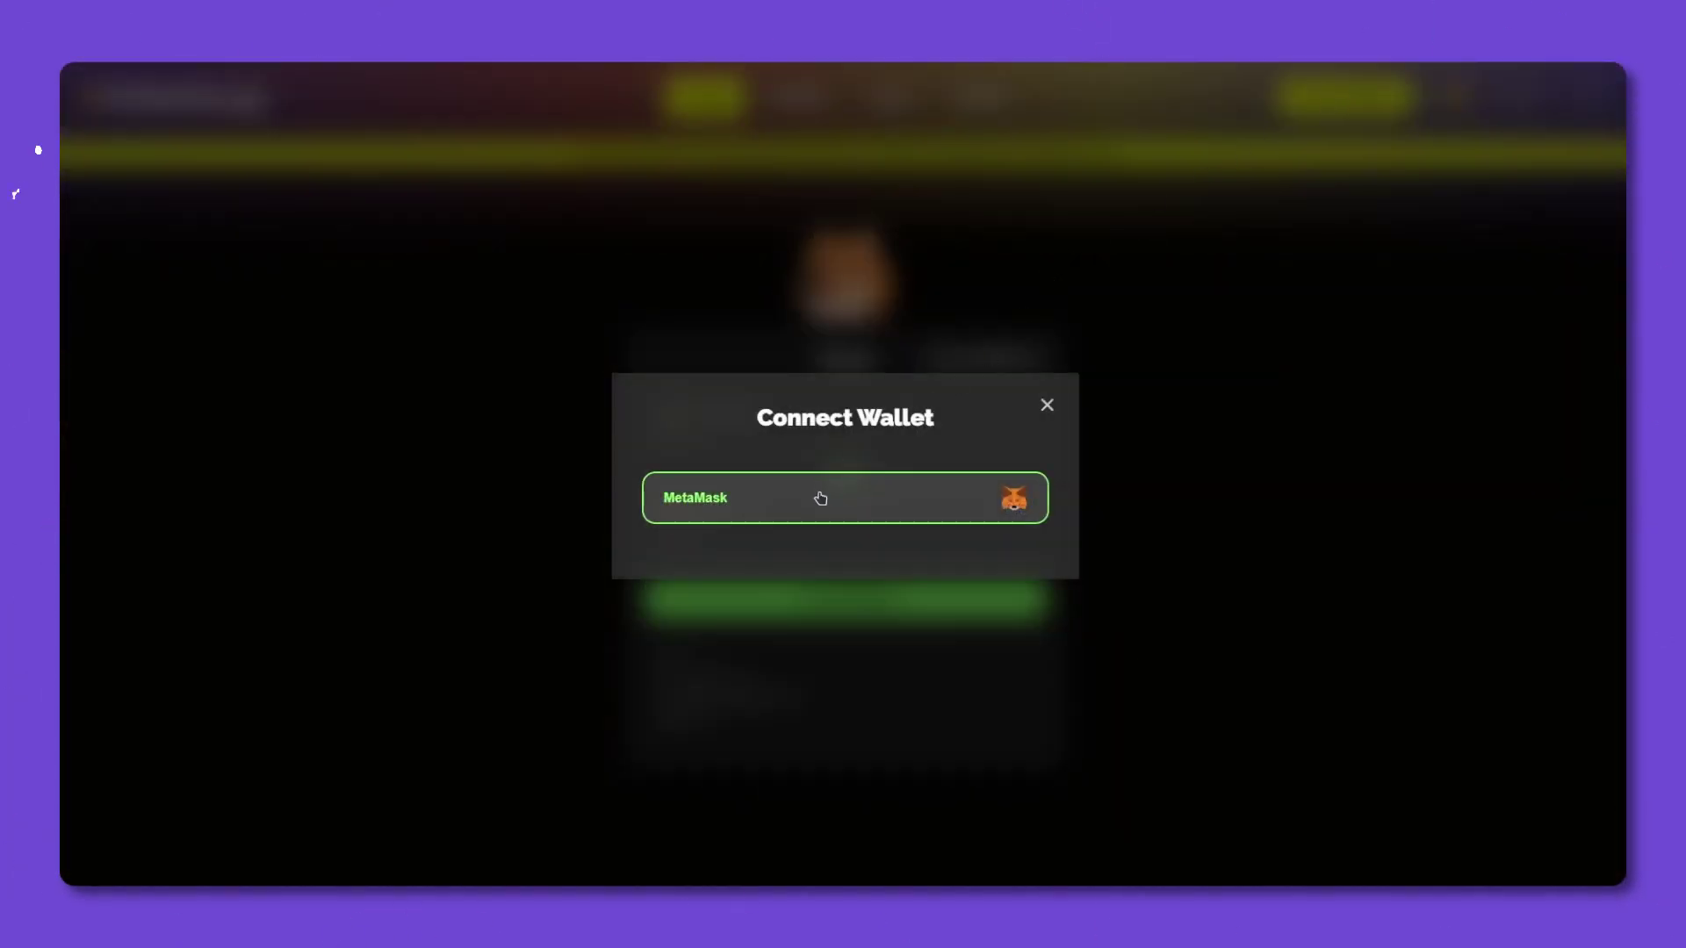
Connect MetaMask to KibbleSwap, showing a 145.985 WDOGE balance
{"action": "left_click", "coordinate": [823, 497]}
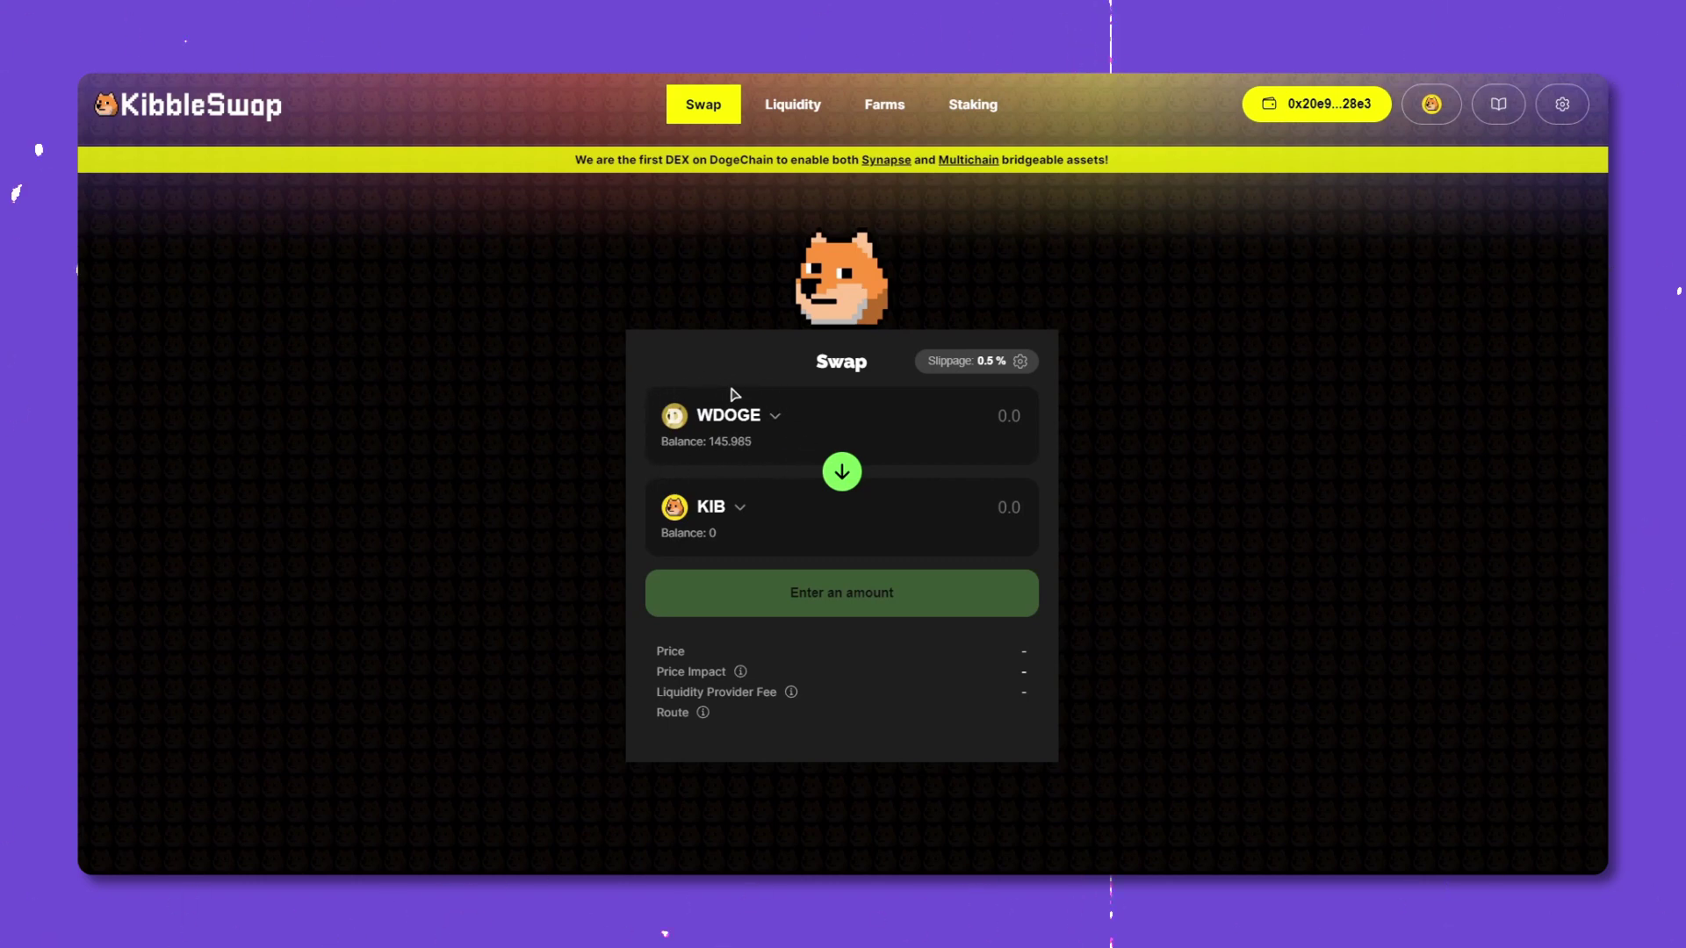
{"action": "left_click", "coordinate": [741, 510]}
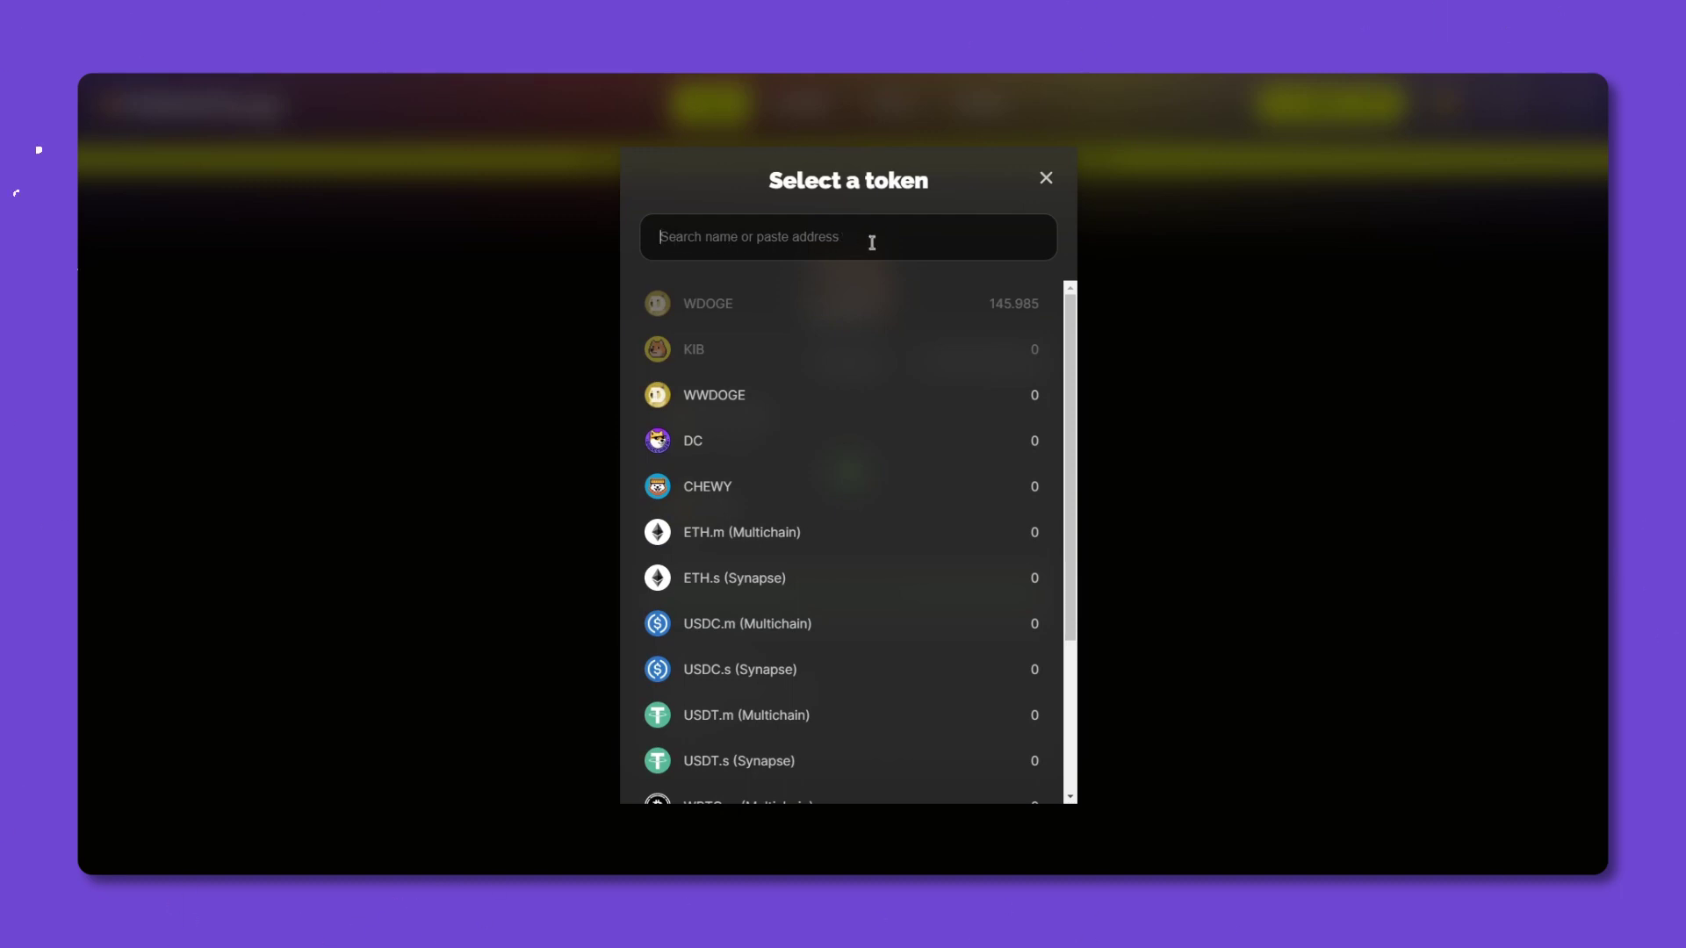
Select GRIMACE as the output token by its pasted contract address and enter 100 WDOGE
{"action": "key", "text": "ctrl+v"}
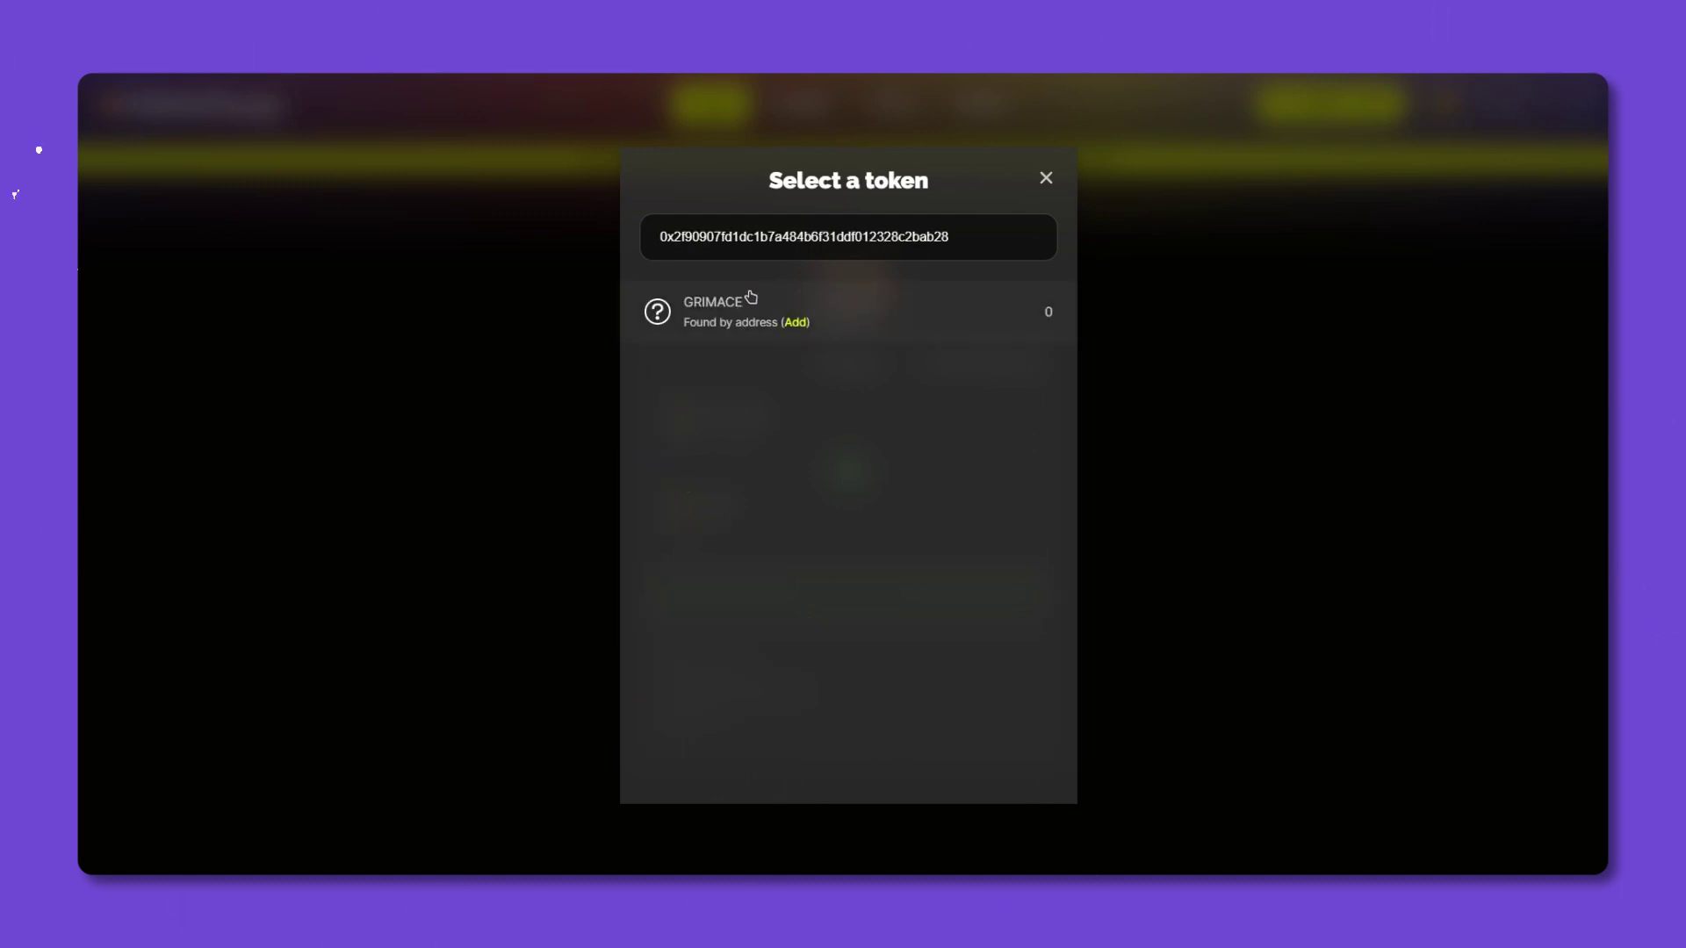
{"action": "left_click", "coordinate": [868, 313]}
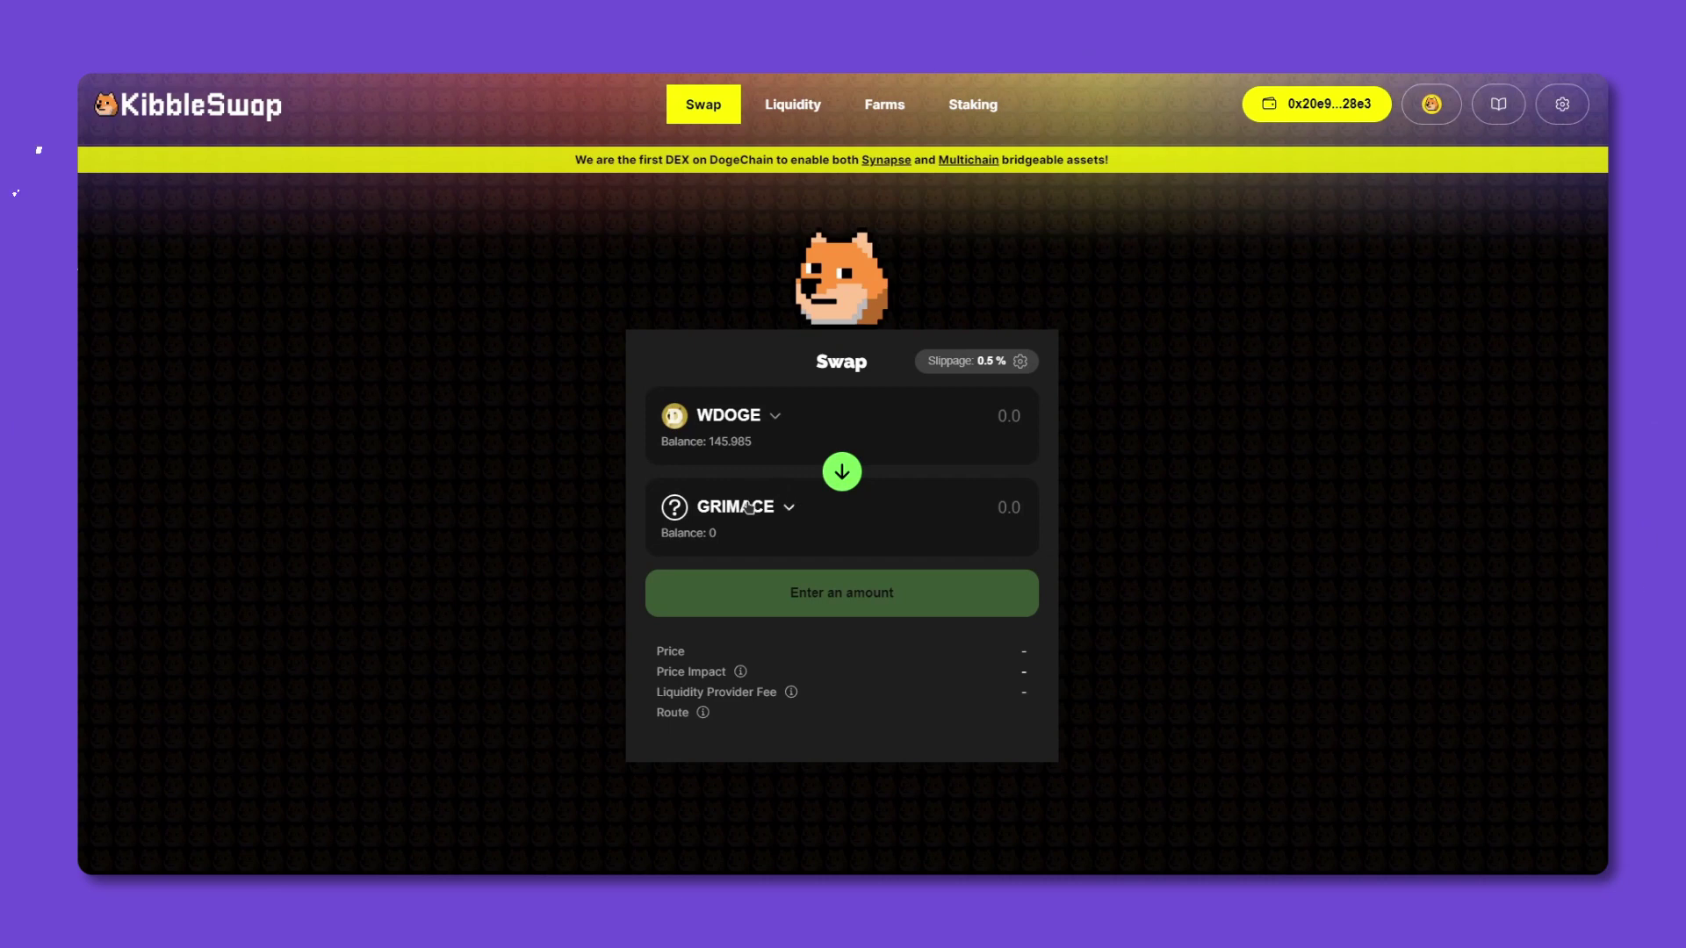
{"action": "type", "text": "1"}
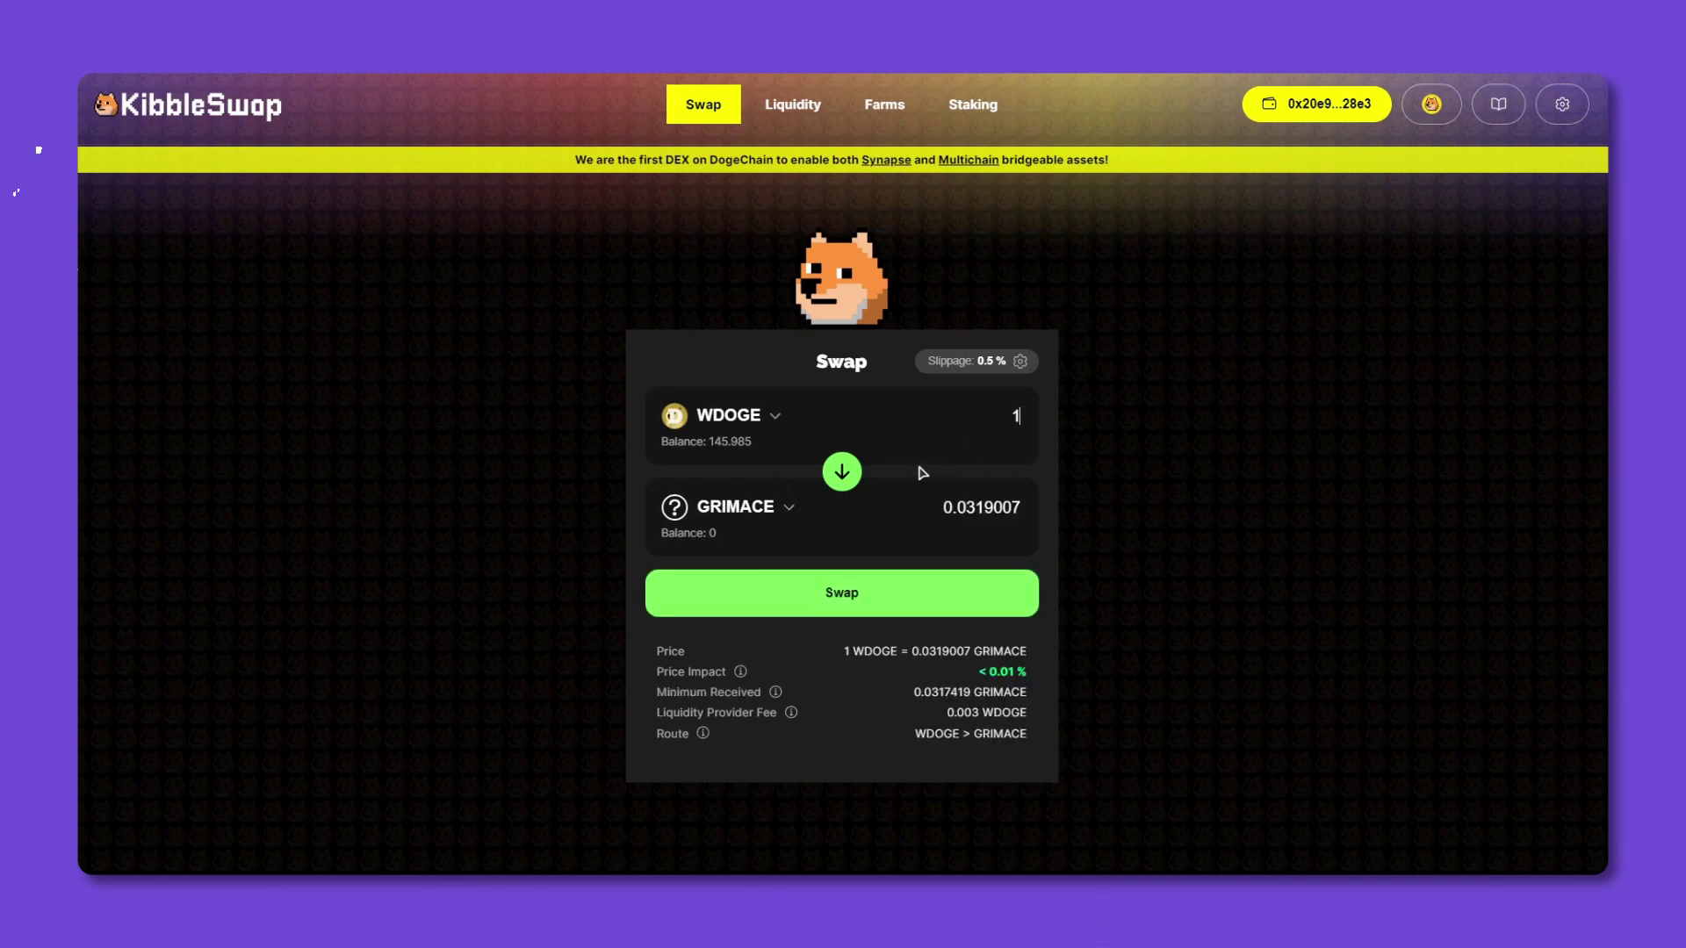
{"action": "type", "text": "00"}
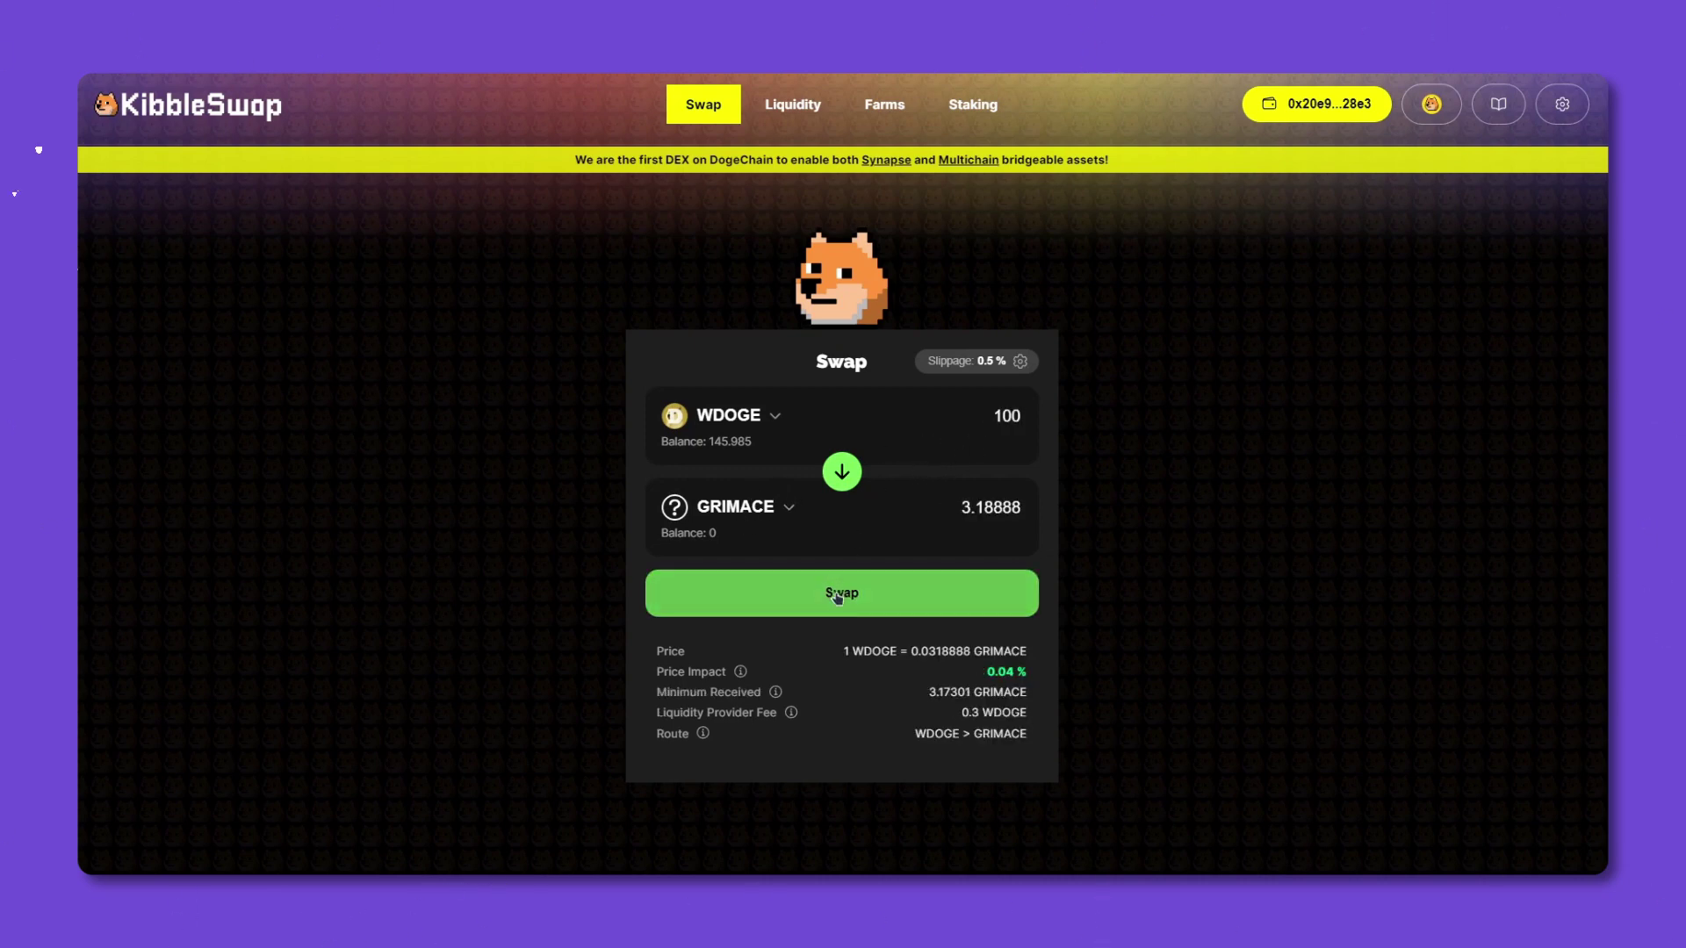
Submit the 100 WDOGE to GRIMACE swap and confirm the transaction in MetaMask
{"action": "left_click", "coordinate": [837, 599]}
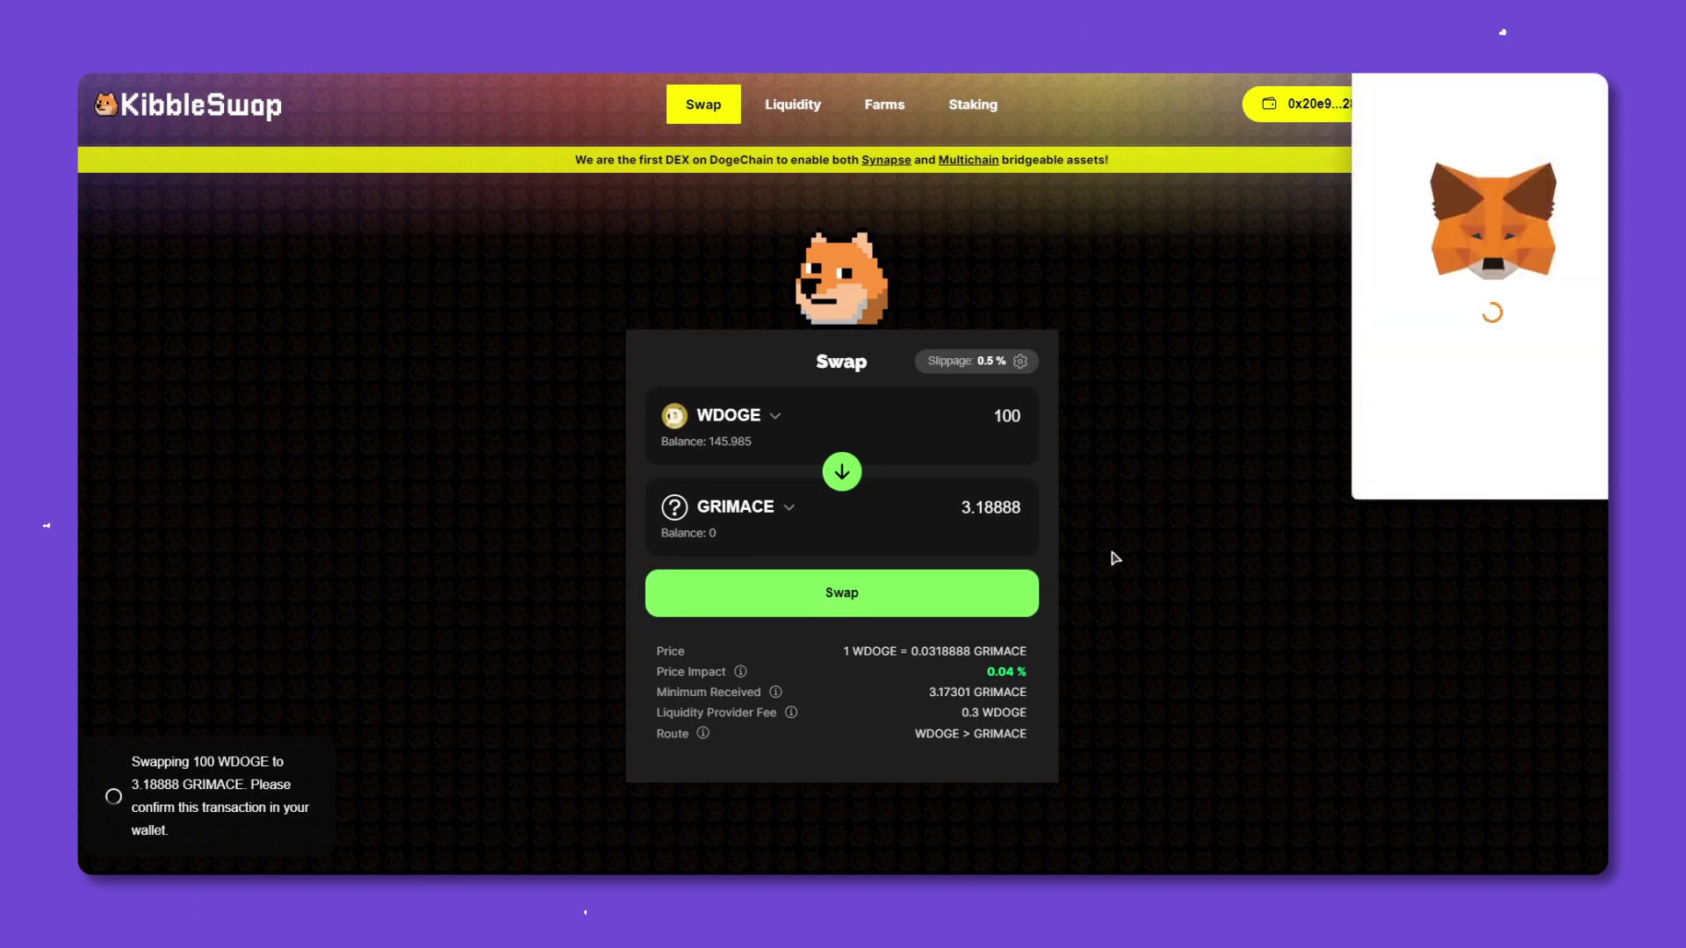
{"action": "left_click_drag", "start_coordinate": [1479, 10], "coordinate": [824, 271]}
{"action": "scroll", "coordinate": [835, 544], "scroll_direction": "down", "scroll_amount": 3}
{"action": "left_click", "coordinate": [910, 733]}
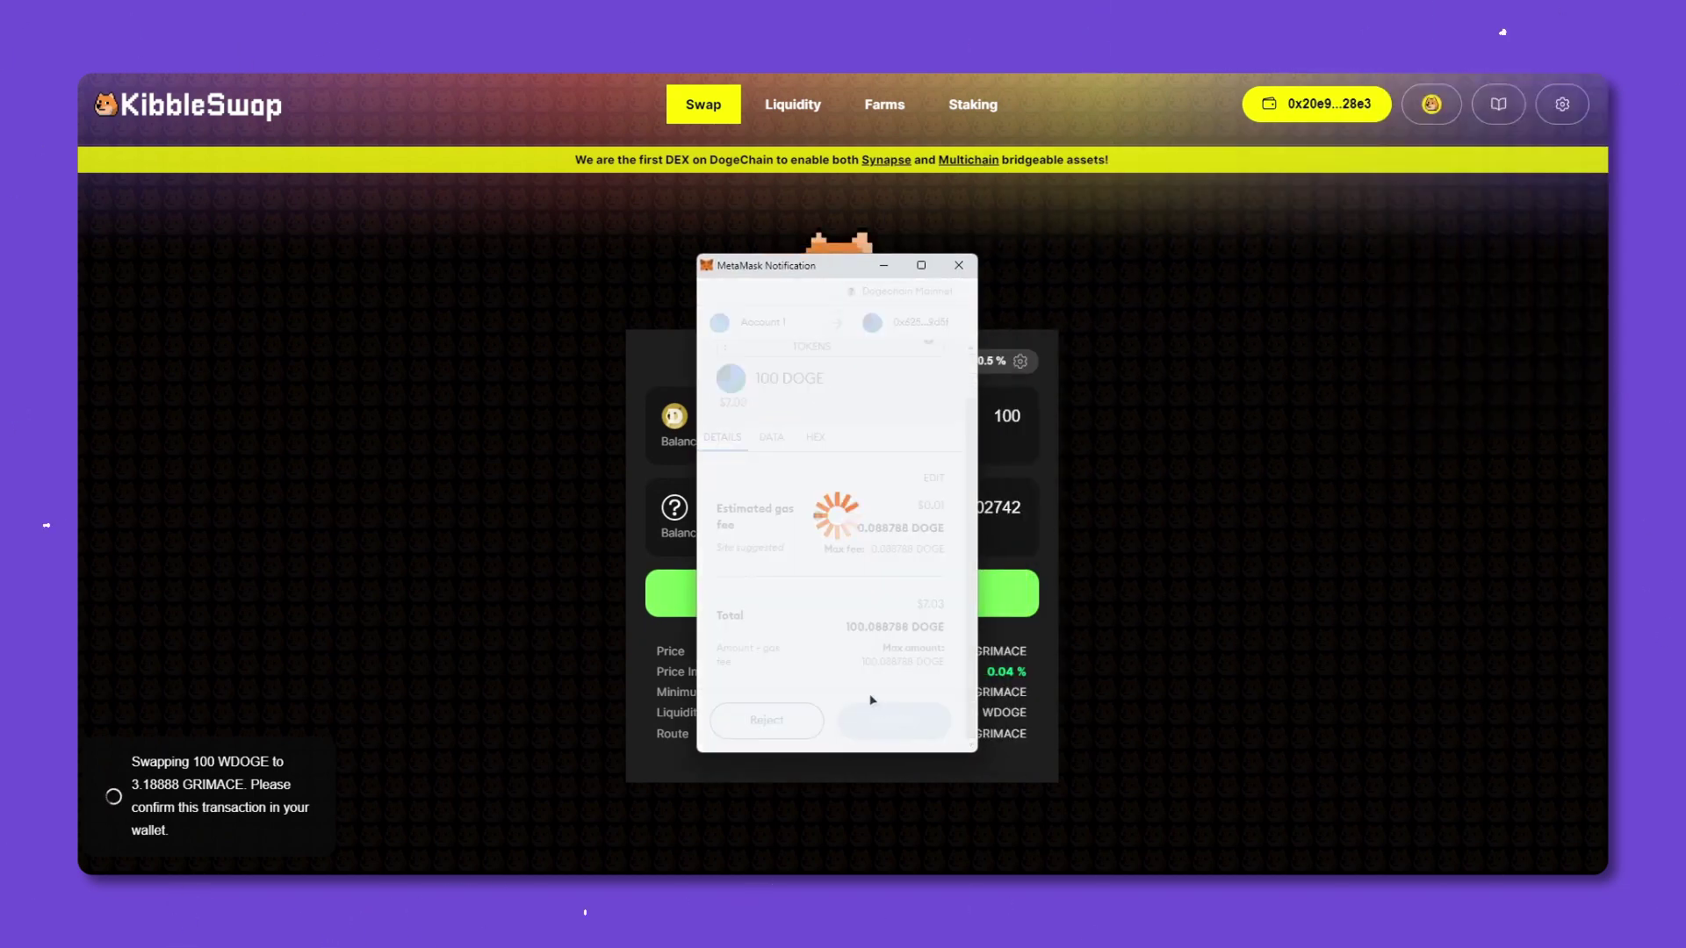